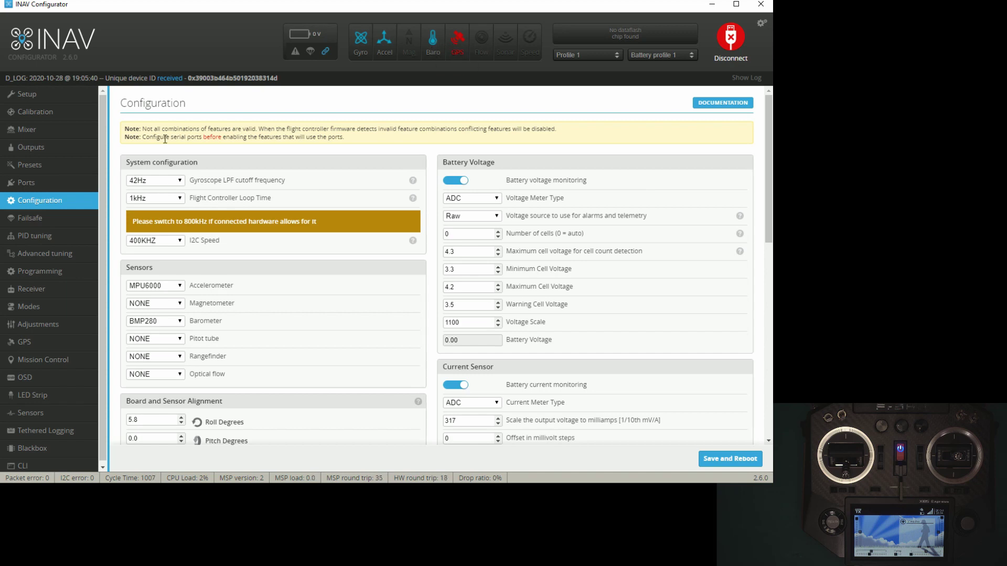
Step: Check the accelerometer calibration page, then return to the Setup overview
{"action": "left_click", "coordinate": [75, 113]}
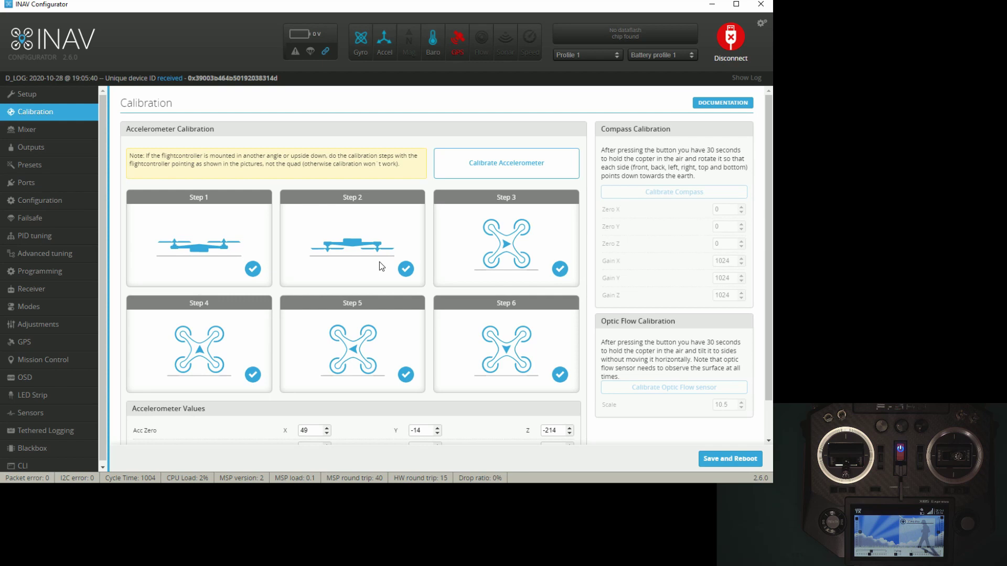
{"action": "left_click", "coordinate": [74, 97]}
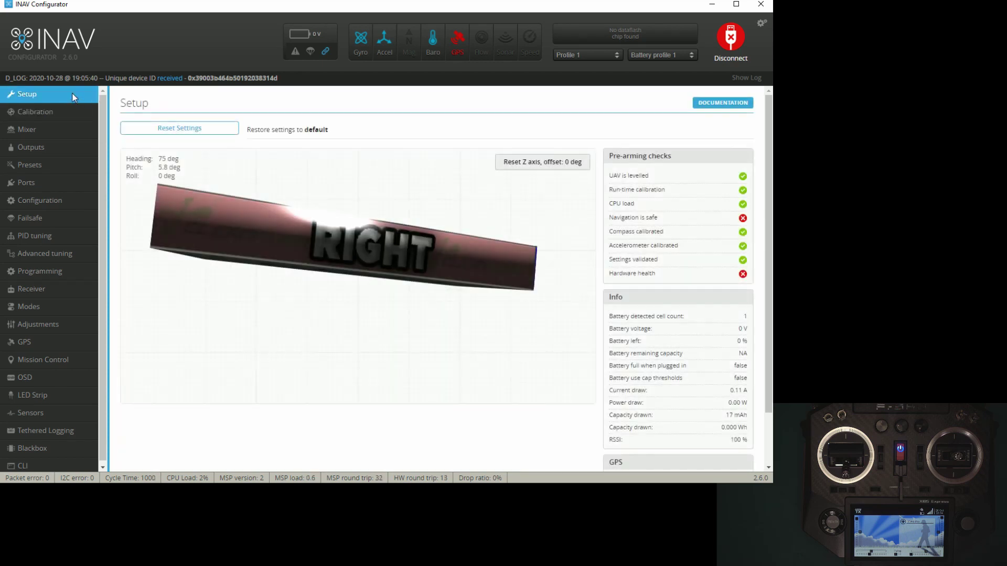
Step: Open Modes and review the CH 6 ranges for NAV RTH, NAV WP, NAV CRUISE and MANUAL
{"action": "left_click", "coordinate": [61, 310]}
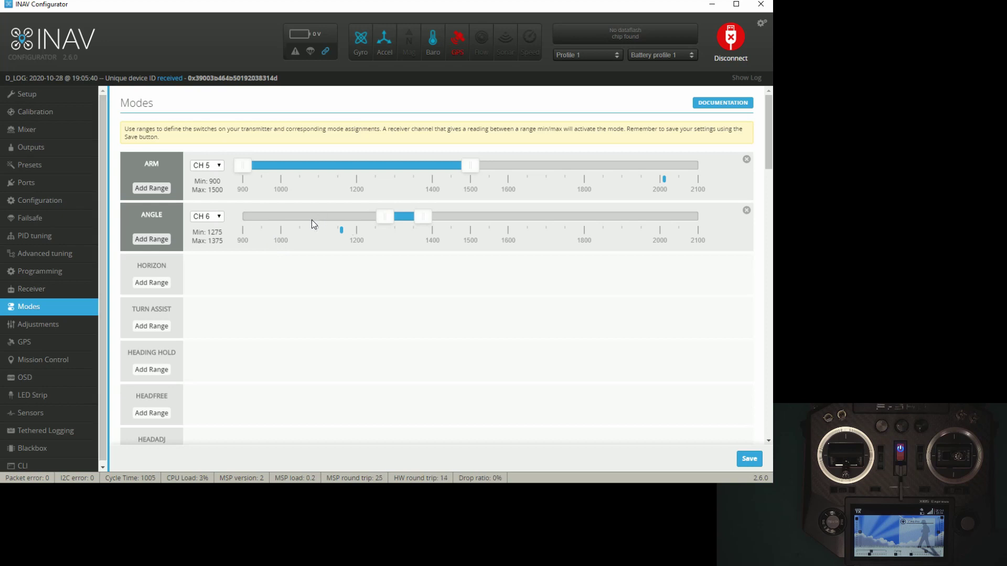
{"action": "scroll", "coordinate": [312, 219], "scroll_direction": "down", "scroll_amount": 15}
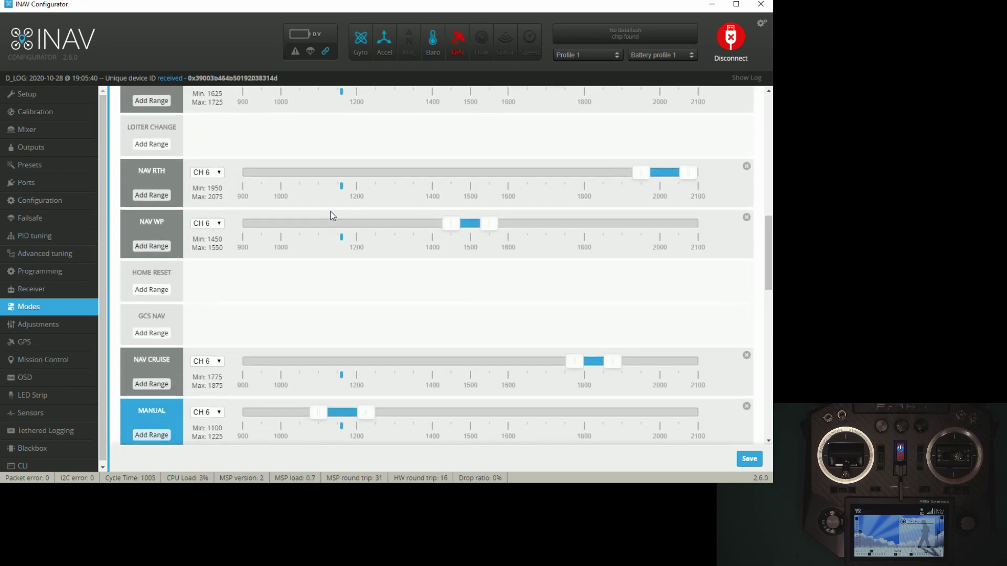
{"action": "scroll", "coordinate": [330, 214], "scroll_direction": "down", "scroll_amount": 1}
{"action": "scroll", "coordinate": [330, 212], "scroll_direction": "up", "scroll_amount": 1}
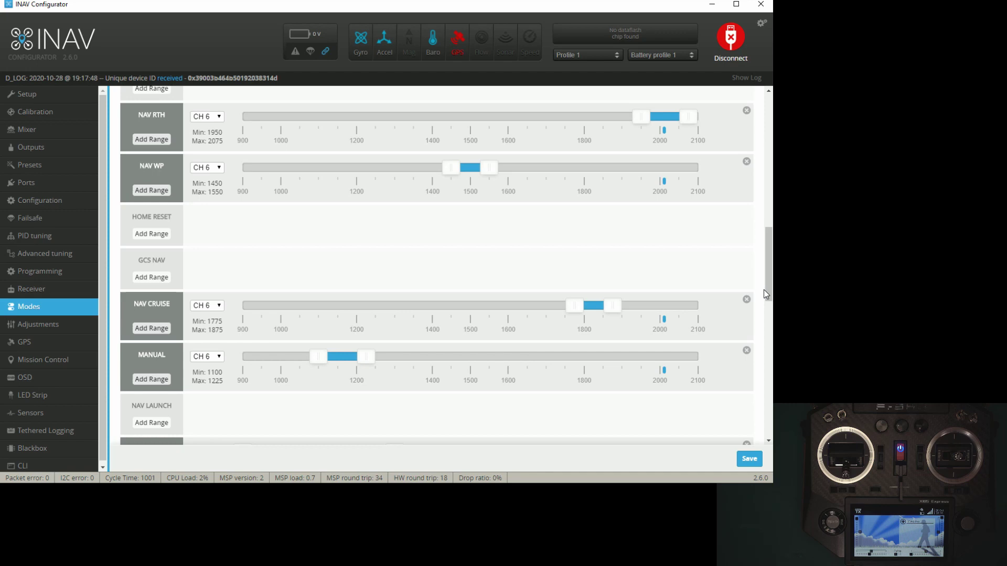
{"action": "left_click_drag", "start_coordinate": [767, 288], "coordinate": [766, 146]}
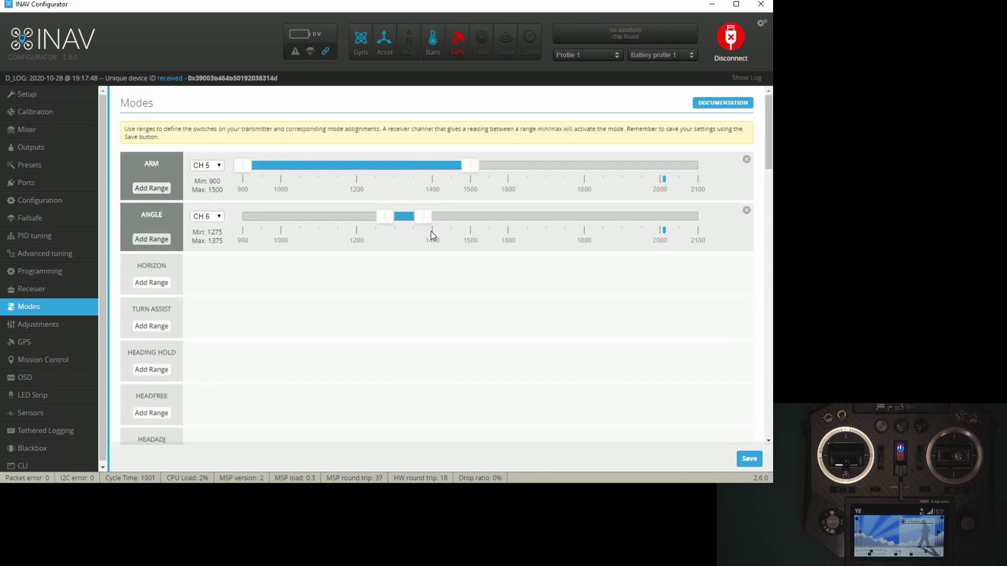
{"action": "scroll", "coordinate": [435, 234], "scroll_direction": "down", "scroll_amount": 1}
{"action": "scroll", "coordinate": [435, 234], "scroll_direction": "down", "scroll_amount": 15}
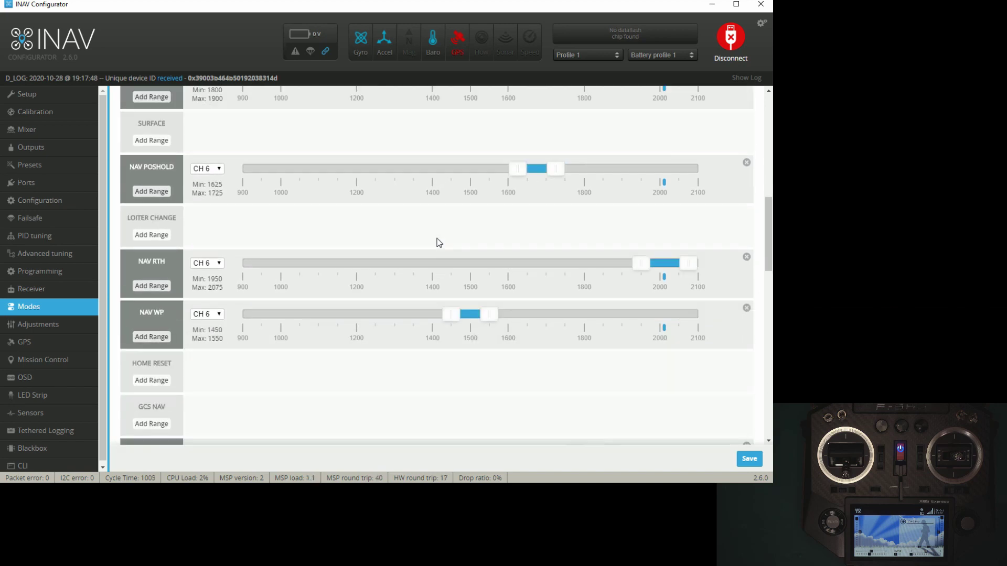
{"action": "scroll", "coordinate": [588, 220], "scroll_direction": "down", "scroll_amount": 2}
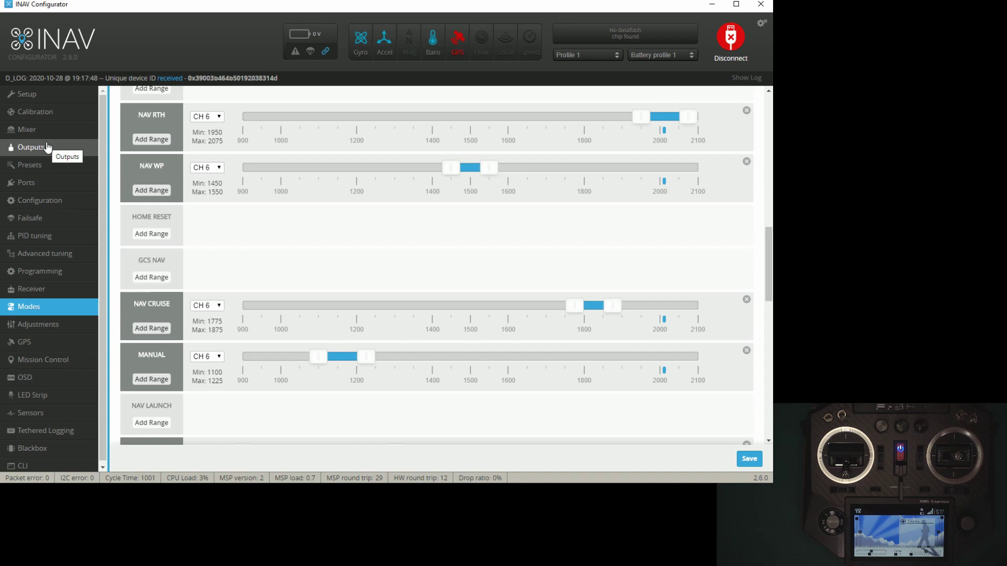
Step: Open the GPS status page on the way to Advanced tuning
{"action": "left_click", "coordinate": [63, 347]}
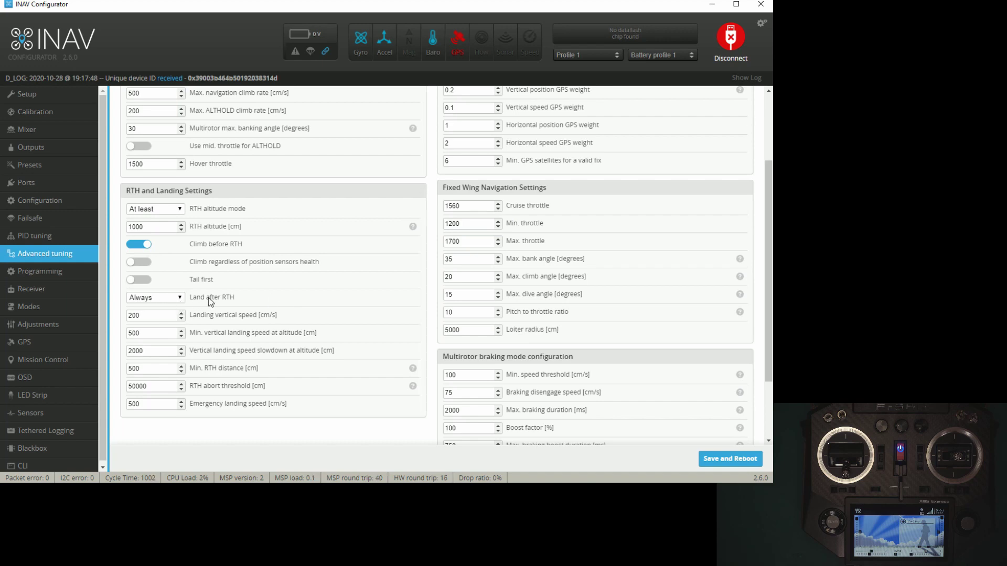
Step: Show the Land after RTH options, currently set to Always
{"action": "left_click", "coordinate": [182, 299]}
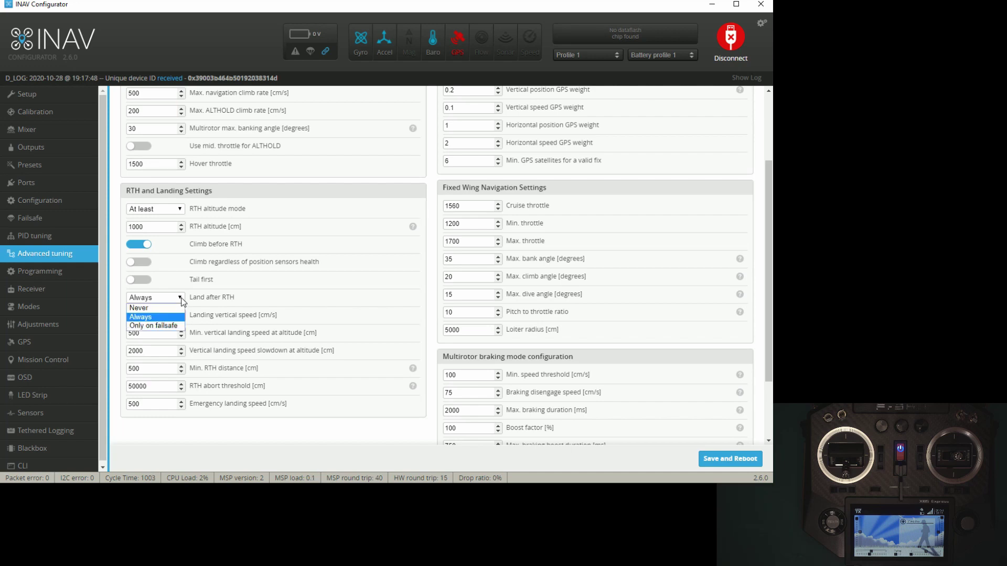
Step: Change Land after RTH from Always to Only on failsafe and confirm the choice
{"action": "left_click", "coordinate": [153, 327]}
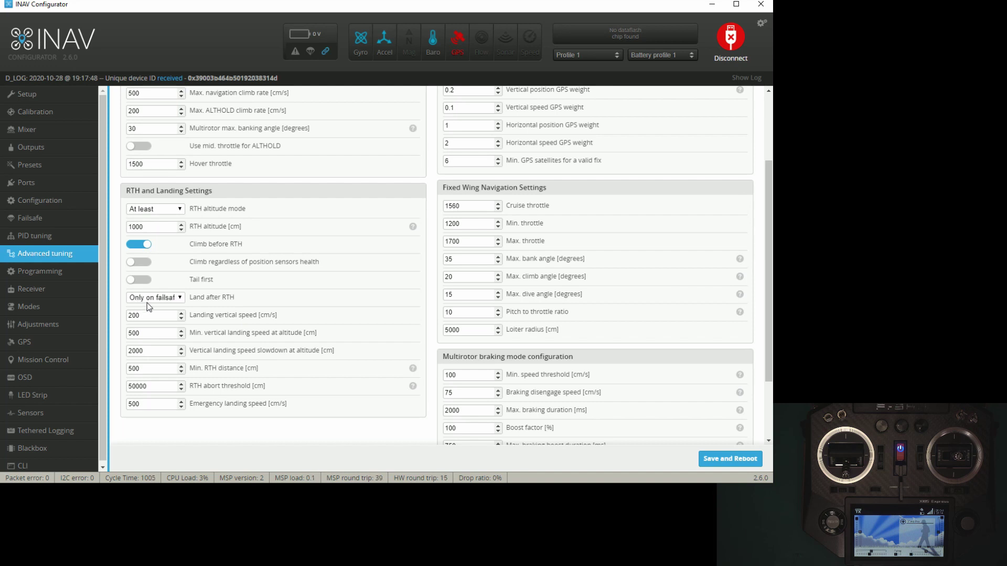
{"action": "left_click", "coordinate": [176, 299]}
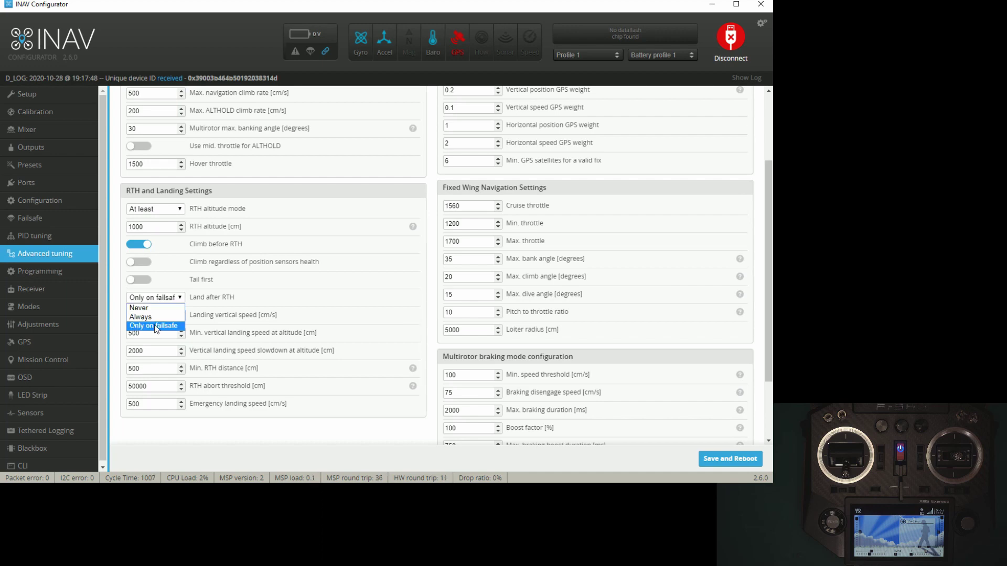
{"action": "left_click", "coordinate": [168, 327]}
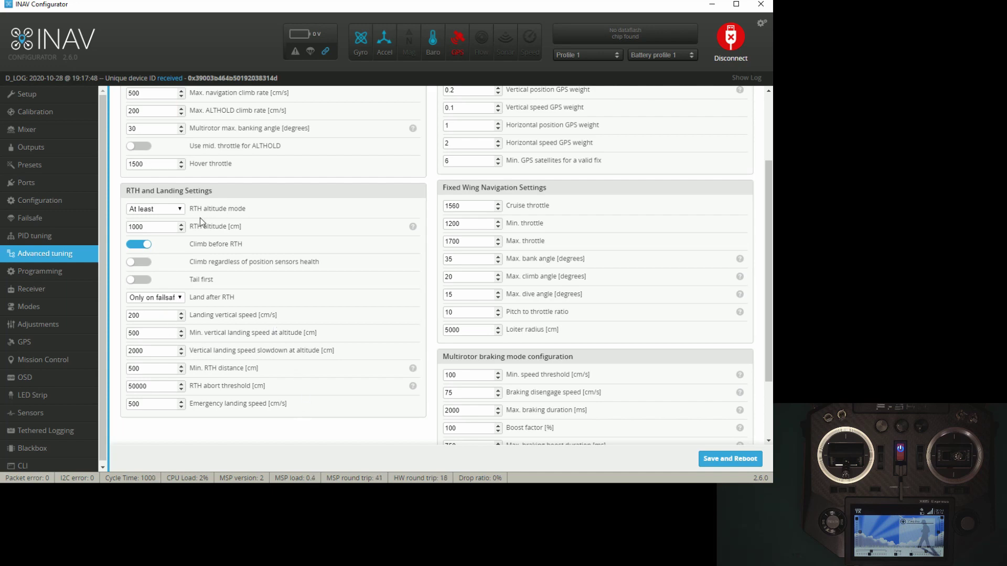
{"action": "left_click", "coordinate": [166, 210]}
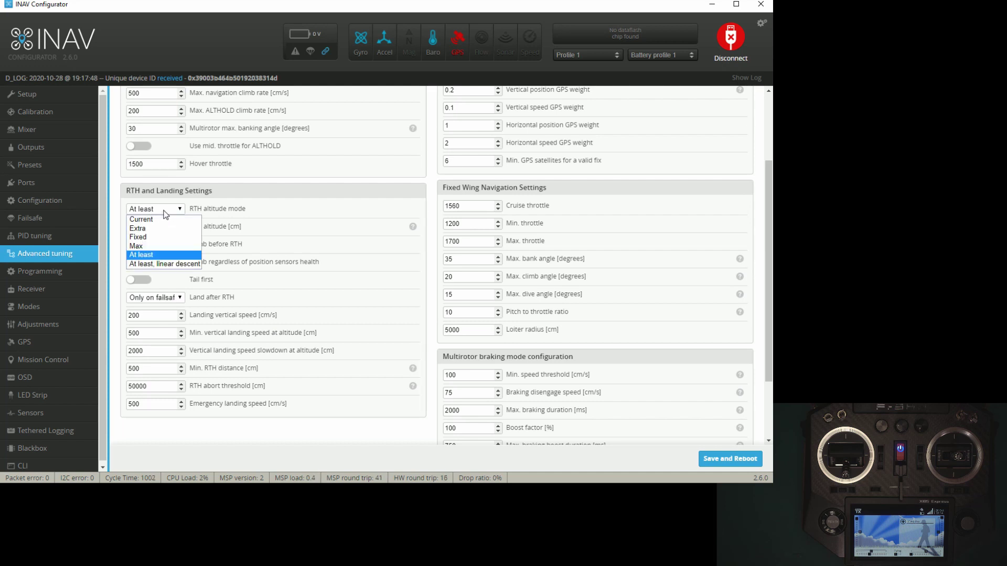
{"action": "left_click", "coordinate": [169, 256]}
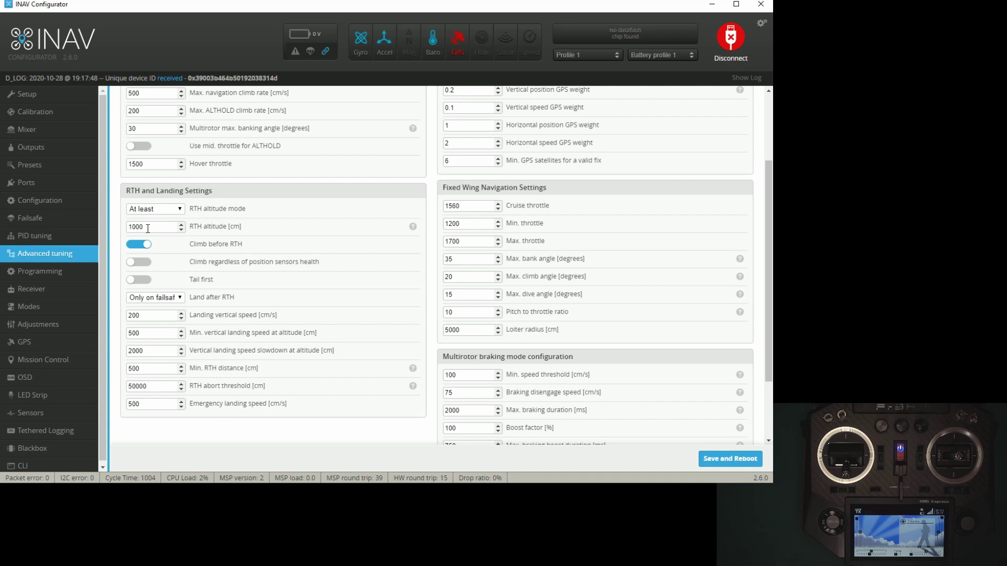
{"action": "left_click", "coordinate": [150, 229]}
Step: Set RTH altitude to 5000 cm and toggle Climb before RTH off and back on
{"action": "double_click", "coordinate": [151, 226]}
{"action": "type", "text": "5000"}
{"action": "left_click", "coordinate": [143, 248]}
{"action": "left_click", "coordinate": [139, 249]}
{"action": "scroll", "coordinate": [201, 290], "scroll_direction": "down", "scroll_amount": 2}
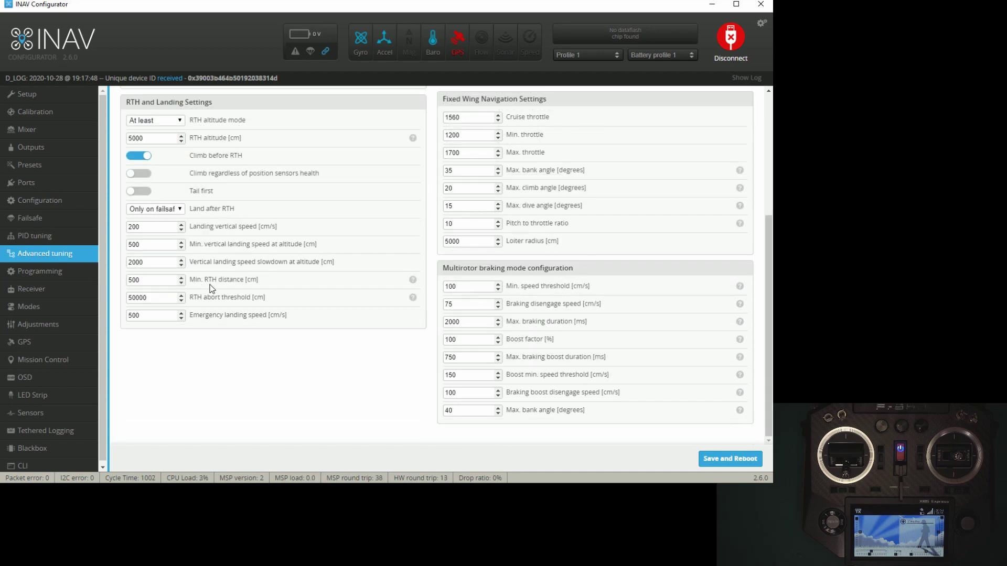
Step: Inspect Min. RTH distance and the 50000 cm RTH abort threshold, leaving both unchanged
{"action": "left_click", "coordinate": [166, 277]}
{"action": "left_click", "coordinate": [239, 298]}
{"action": "left_click_drag", "start_coordinate": [149, 298], "coordinate": [125, 298]}
{"action": "left_click", "coordinate": [162, 297]}
Step: Set Land after RTH to Never and RTH altitude mode to 'At least, linear descent'
{"action": "left_click", "coordinate": [152, 211]}
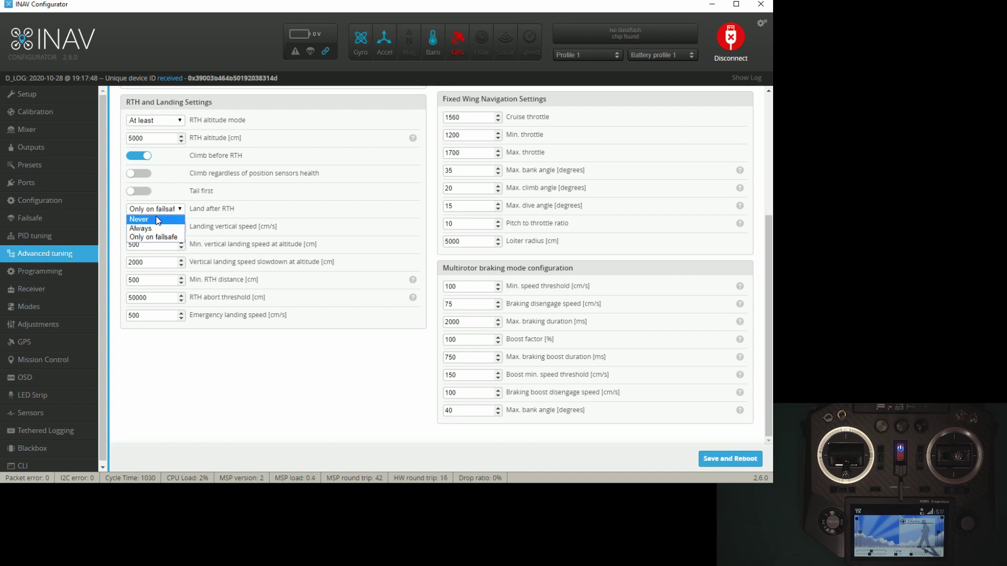
{"action": "left_click", "coordinate": [165, 122]}
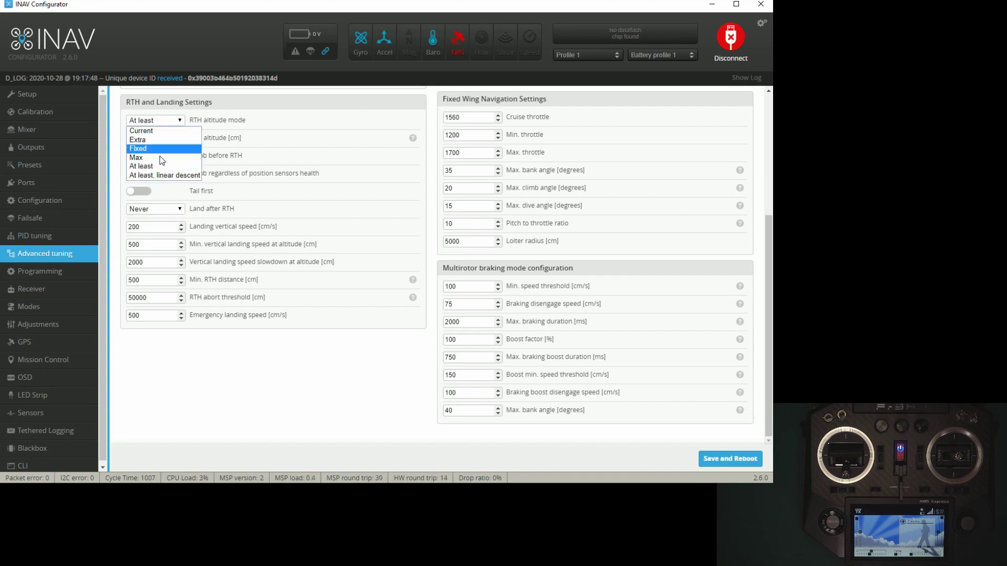
{"action": "left_click", "coordinate": [180, 175]}
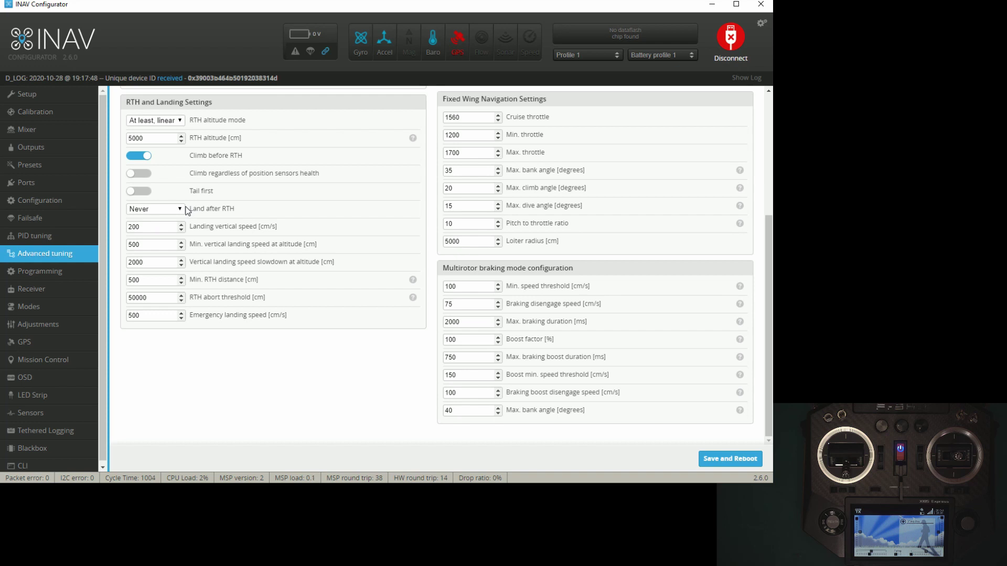
Step: Replace the 5000 cm RTH altitude value with 12000 cm
{"action": "left_click", "coordinate": [154, 141]}
{"action": "left_click_drag", "start_coordinate": [150, 139], "coordinate": [92, 136]}
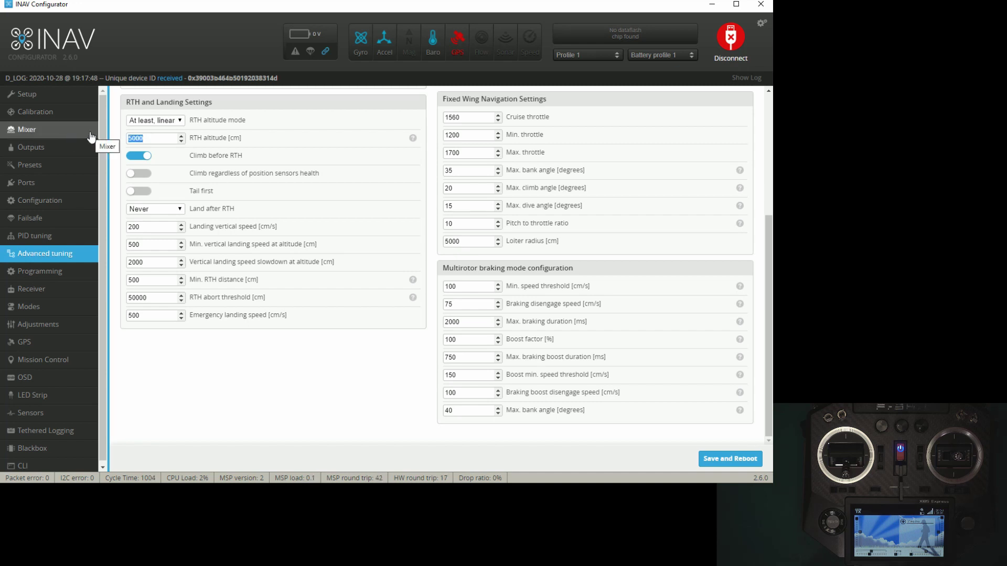
{"action": "type", "text": "20000"}
{"action": "left_click", "coordinate": [132, 138]}
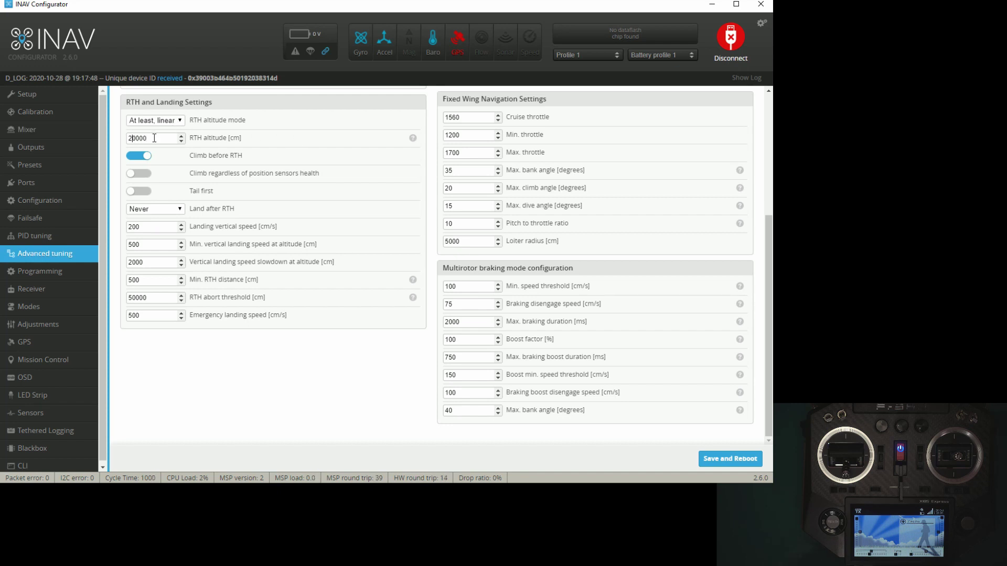
{"action": "type", "text": "1"}
Step: Run 'get home' in the CLI and copy the nav_rth_home_altitude setting name
{"action": "left_click", "coordinate": [55, 467]}
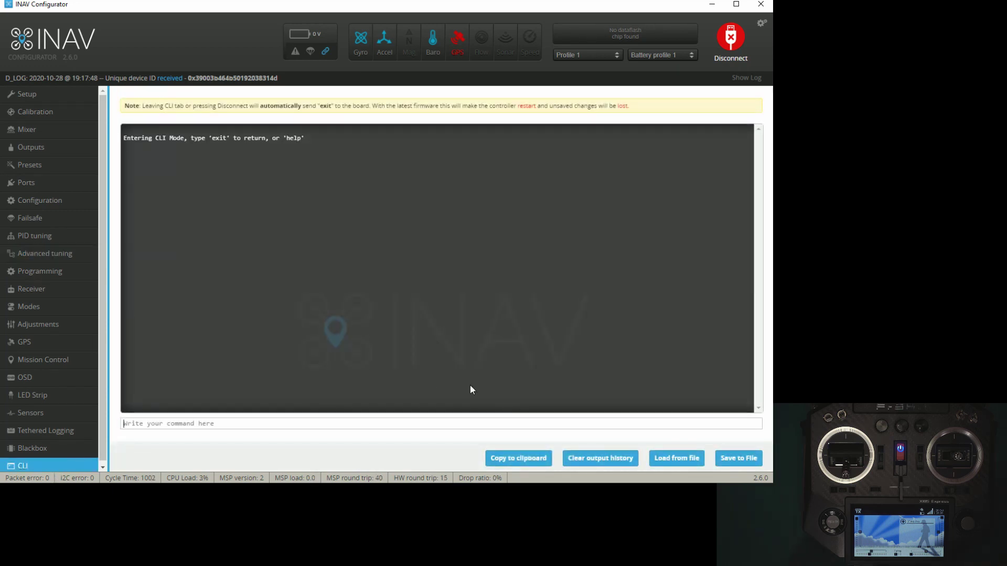
{"action": "type", "text": "get home"}
{"action": "key", "text": "Return"}
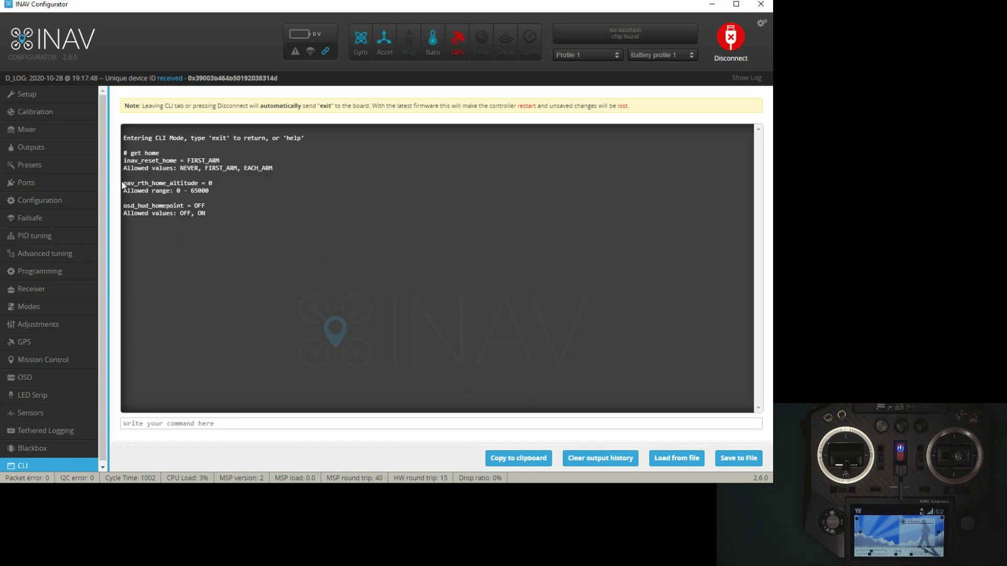
{"action": "left_click_drag", "start_coordinate": [124, 184], "coordinate": [199, 184]}
{"action": "right_click", "coordinate": [182, 182]}
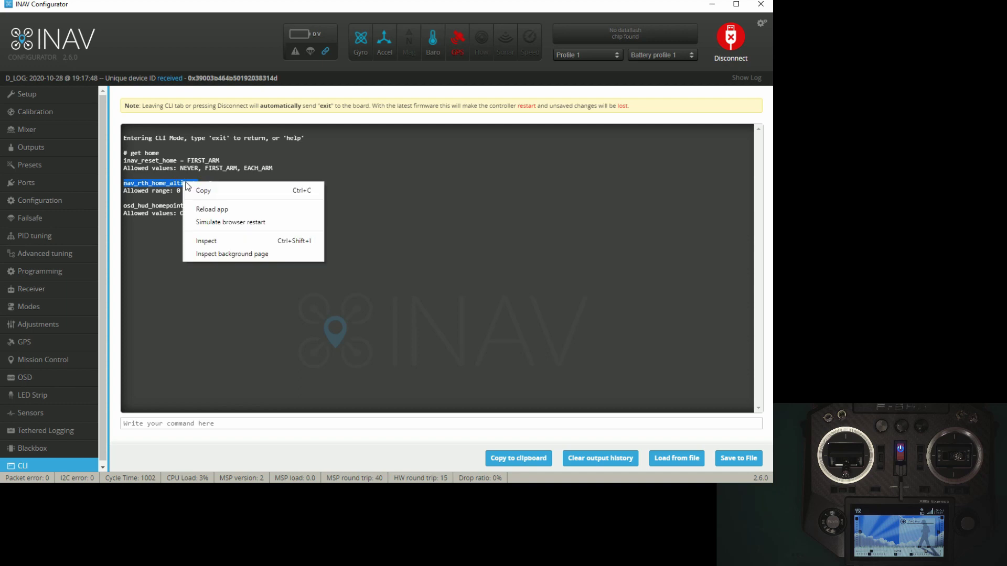
{"action": "left_click", "coordinate": [207, 189]}
Step: Set nav_rth_home_altitude = 5000 in the CLI and save to the flight controller
{"action": "left_click", "coordinate": [161, 425]}
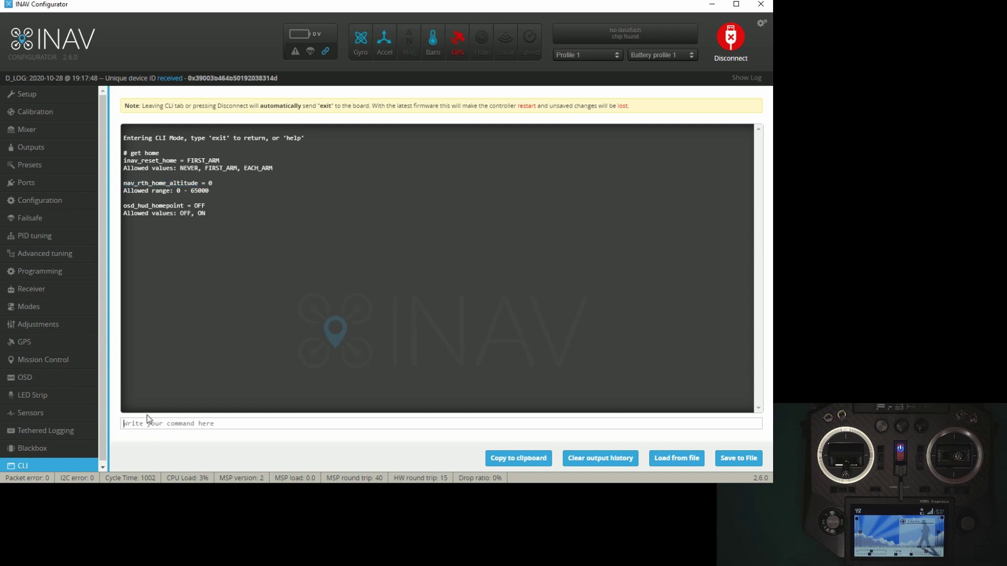
{"action": "type", "text": "set"}
{"action": "key", "text": "ctrl+v"}
{"action": "type", "text": "= 5000"}
{"action": "key", "text": "Return"}
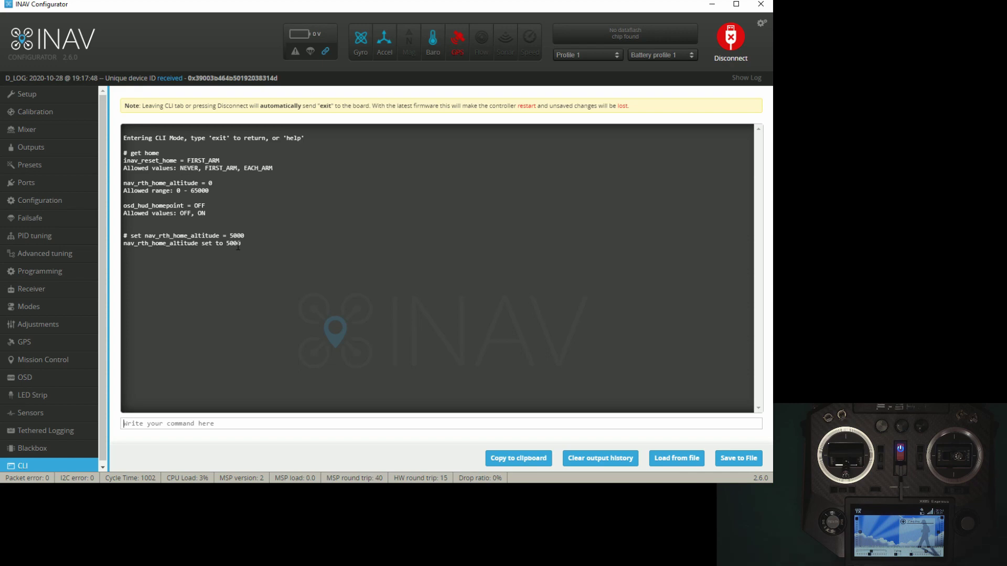
{"action": "type", "text": "save"}
{"action": "key", "text": "Return"}
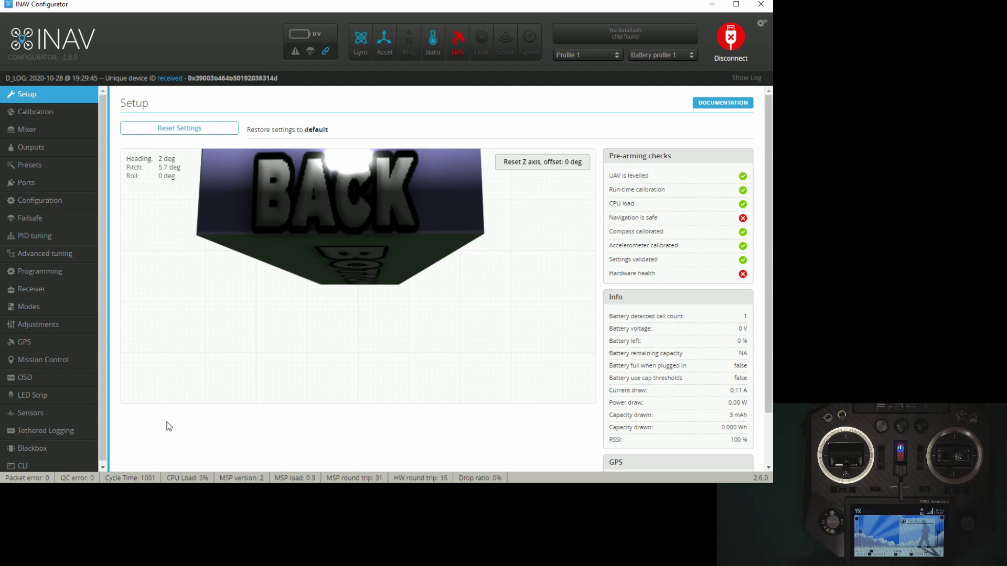
Step: Review the CH 6 mode ranges in the Modes tab: NAV RTH, NAV WP, NAV CRUISE and MANUAL
{"action": "left_click", "coordinate": [50, 308]}
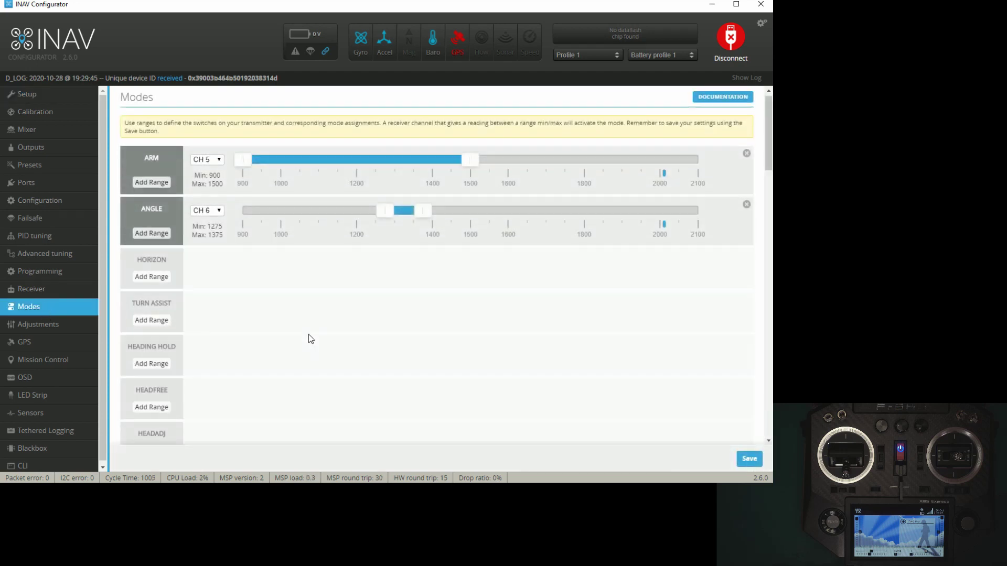
{"action": "scroll", "coordinate": [314, 323], "scroll_direction": "down", "scroll_amount": 10}
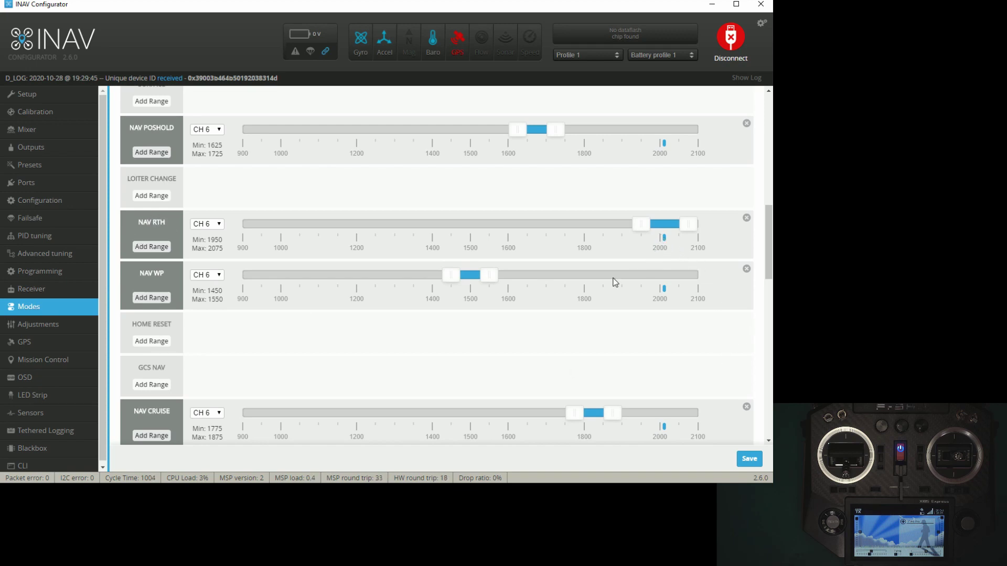
{"action": "scroll", "coordinate": [535, 183], "scroll_direction": "down", "scroll_amount": 2}
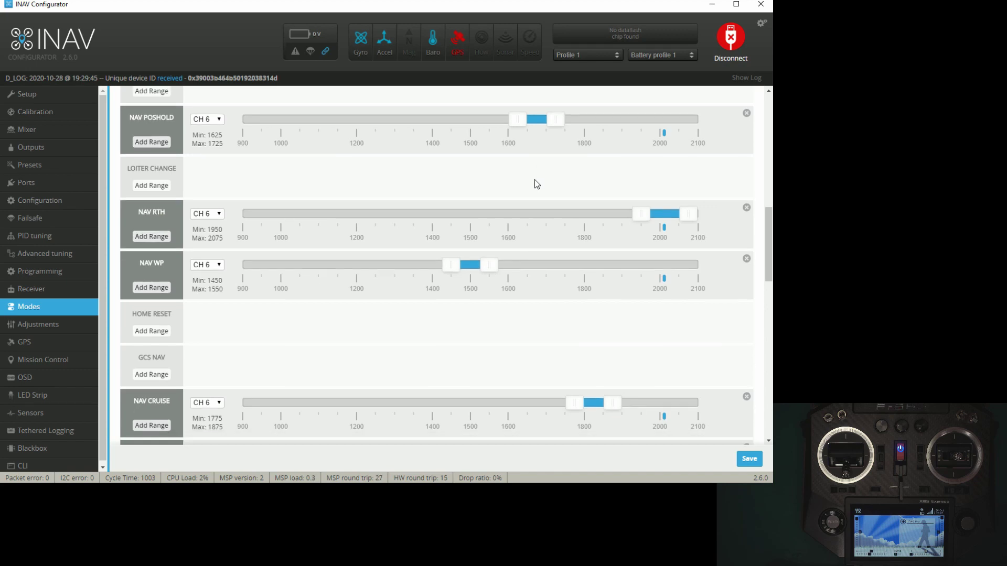
{"action": "scroll", "coordinate": [668, 283], "scroll_direction": "up", "scroll_amount": 1}
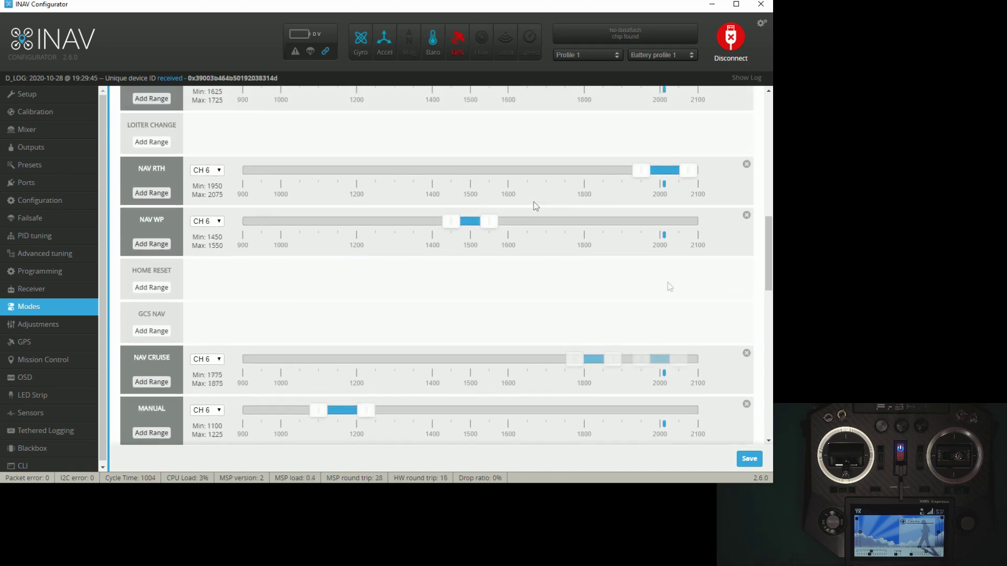